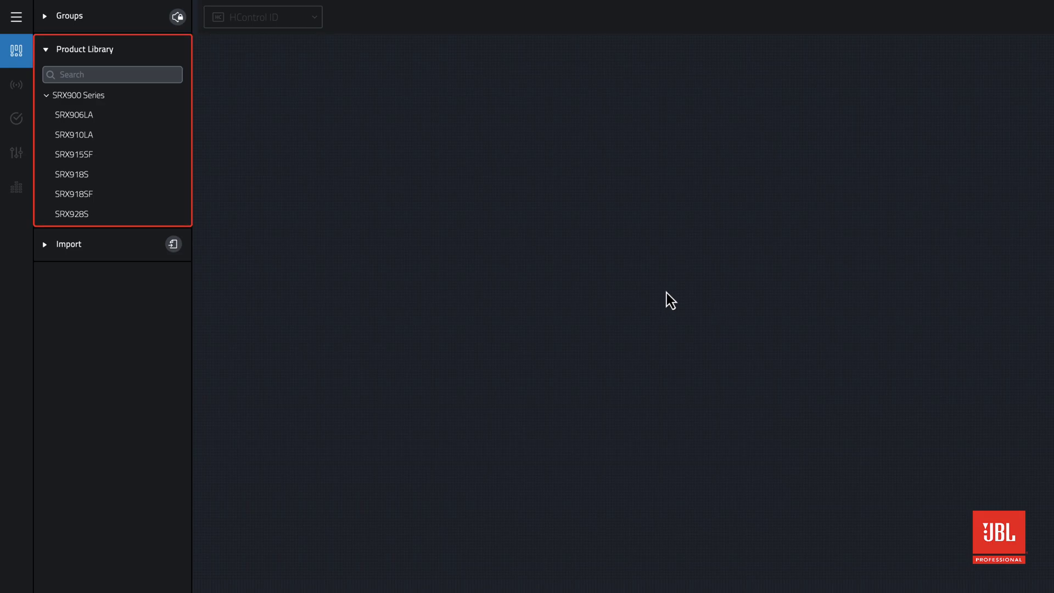
- Drop an SRX910LA near the canvas centre for a system of two eight-speaker arrays
{"action": "left_click_drag", "start_coordinate": [85, 135], "coordinate": [339, 178]}
{"action": "left_click_drag", "start_coordinate": [360, 221], "coordinate": [587, 284]}
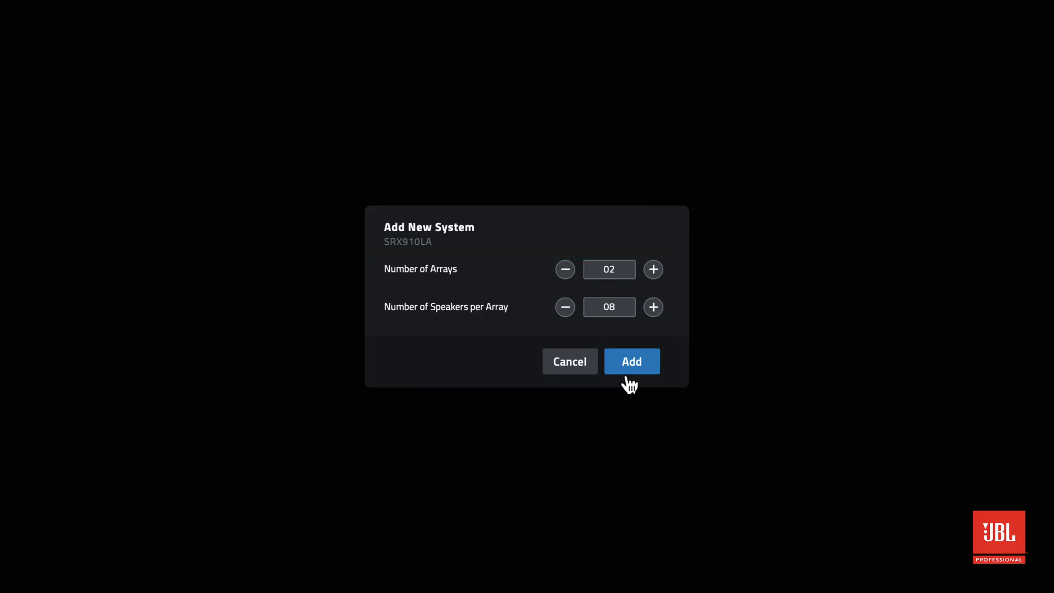
{"action": "left_click", "coordinate": [626, 375]}
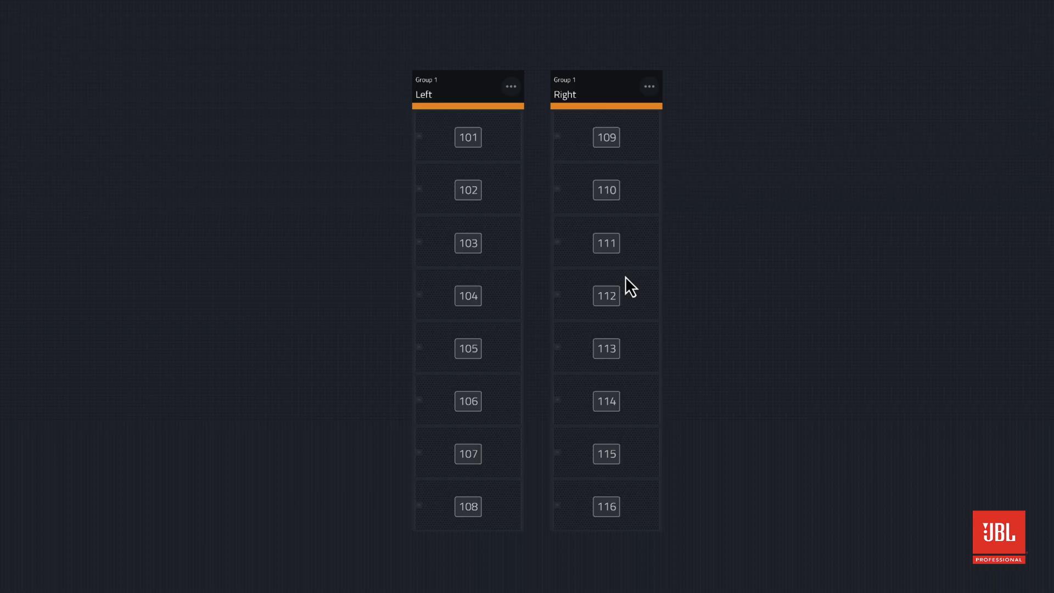
- Rename the system group label to Main PA
{"action": "double_click", "coordinate": [426, 81]}
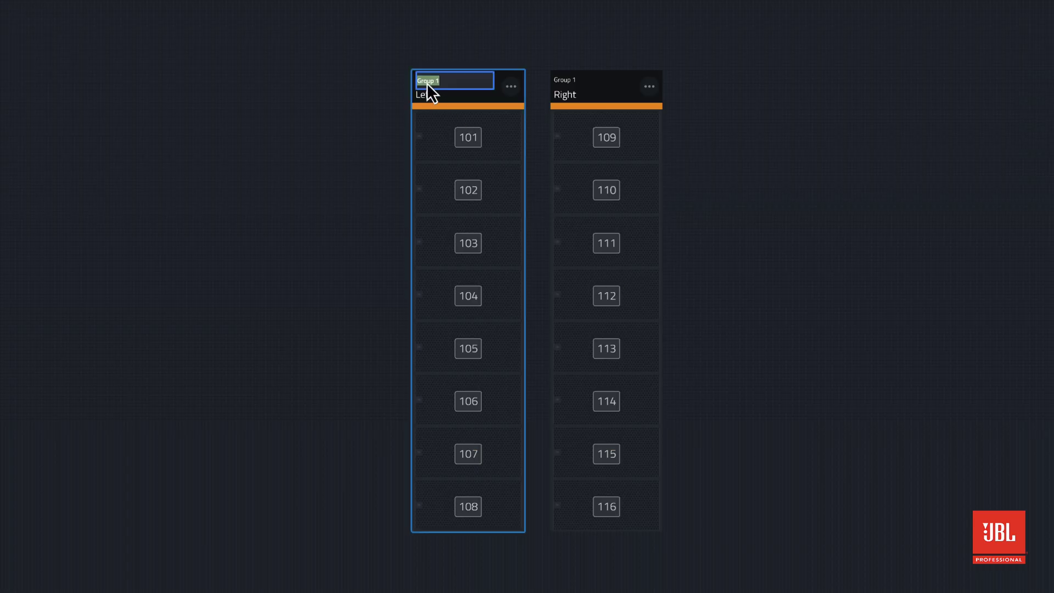
{"action": "type", "text": "Main PA"}
{"action": "key", "text": "Return"}
- Append 'Main' to the Left and Right array names, giving Left Main and Right Main
{"action": "double_click", "coordinate": [452, 96]}
{"action": "type", "text": "Main"}
{"action": "left_click", "coordinate": [583, 94]}
{"action": "double_click", "coordinate": [586, 95]}
{"action": "type", "text": "Main"}
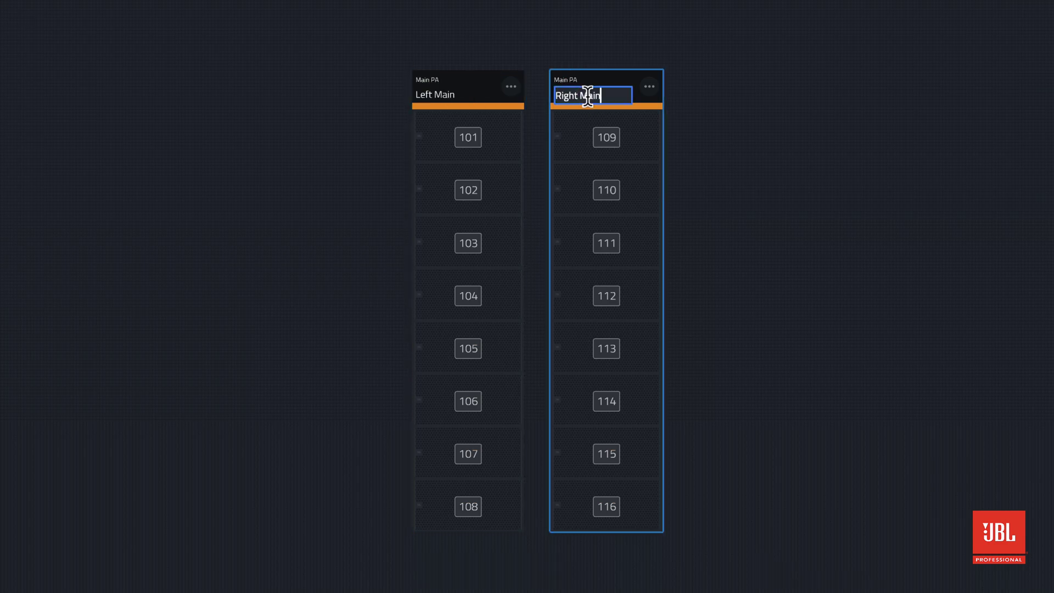
{"action": "key", "text": "Return"}
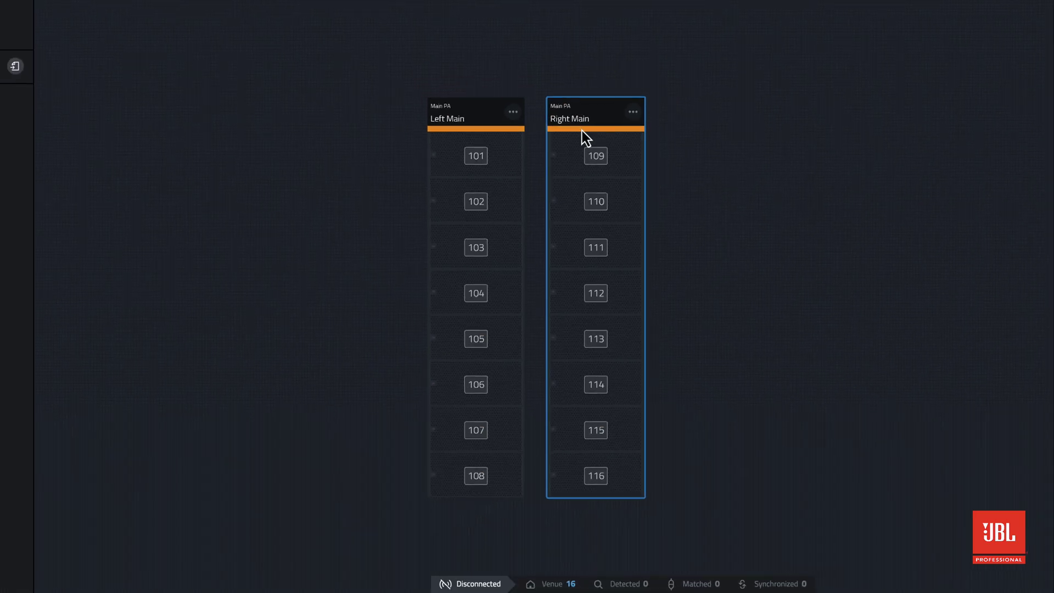
- Drag the Right Main array to the far right edge of the canvas, away from Left Main
{"action": "left_click_drag", "start_coordinate": [588, 116], "coordinate": [982, 40]}
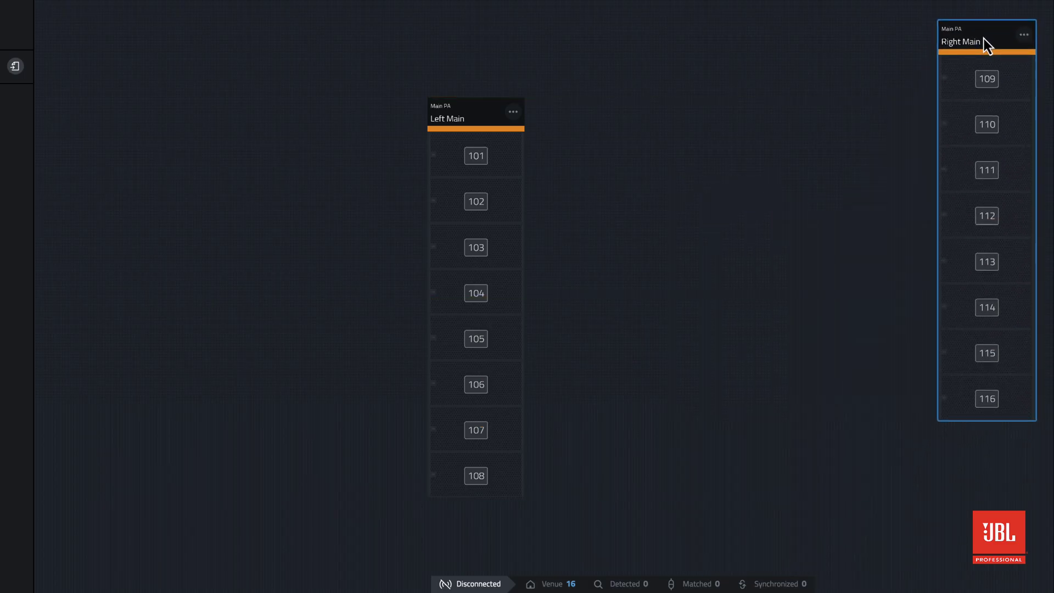
{"action": "left_click", "coordinate": [983, 38]}
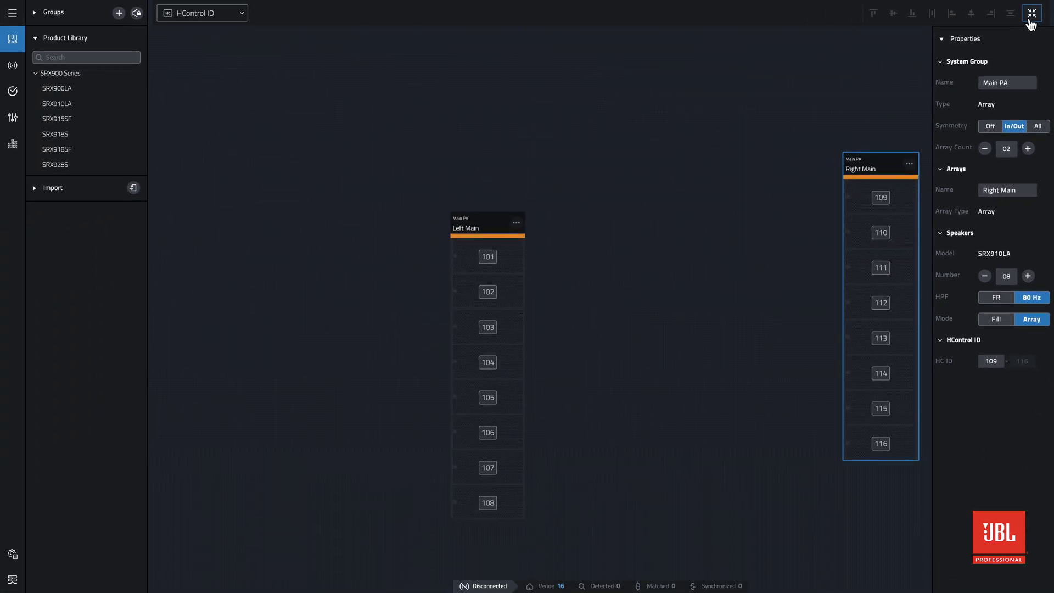
{"action": "left_click", "coordinate": [1030, 19]}
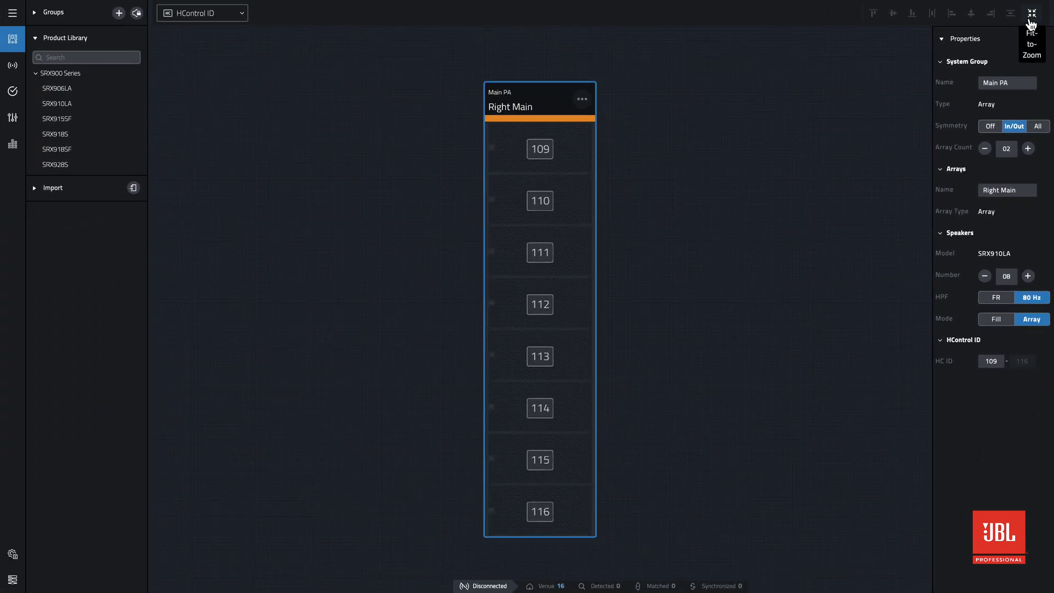
{"action": "left_click", "coordinate": [741, 94]}
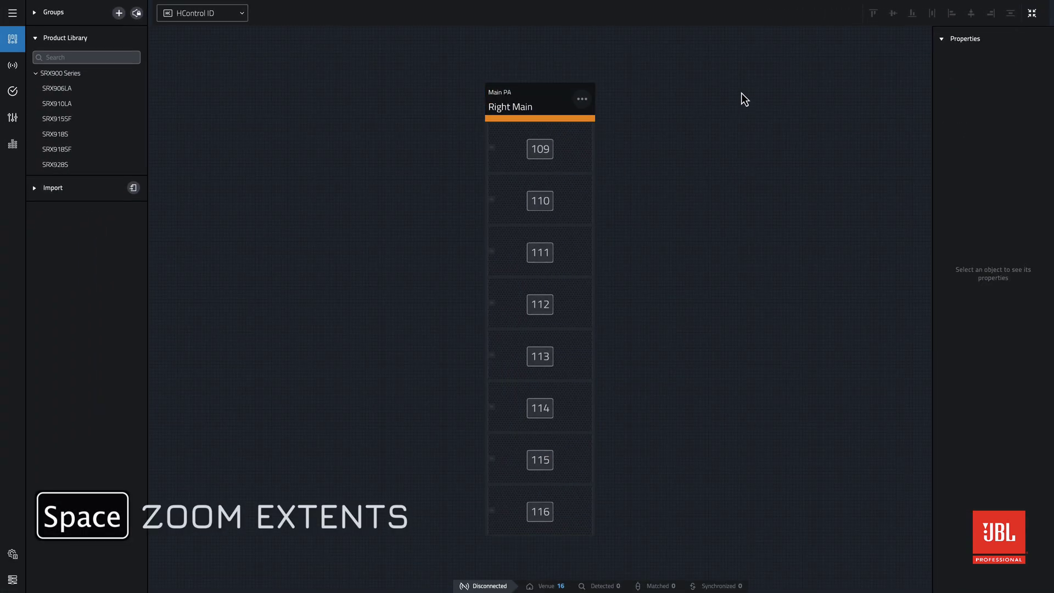
- Zoom to extents, then zoom and pan the canvas so Left Main and Right Main both show
{"action": "key", "text": "space"}
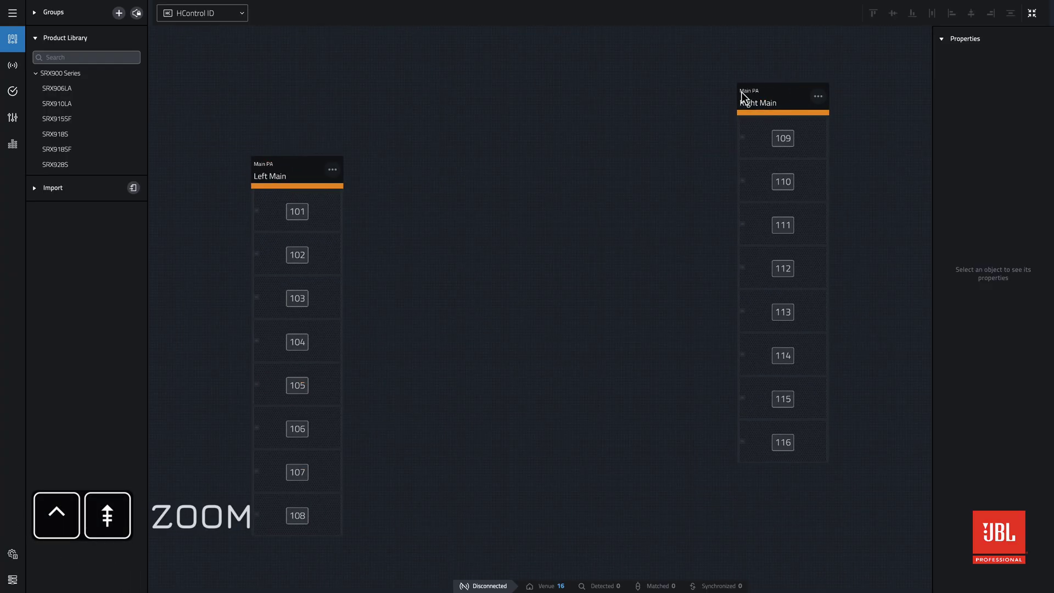
{"action": "scroll", "coordinate": [741, 91], "scroll_direction": "down", "scroll_amount": 5}
{"action": "scroll", "coordinate": [740, 91], "scroll_direction": "up", "scroll_amount": 2}
{"action": "scroll", "coordinate": [741, 92], "scroll_direction": "up", "scroll_amount": 2}
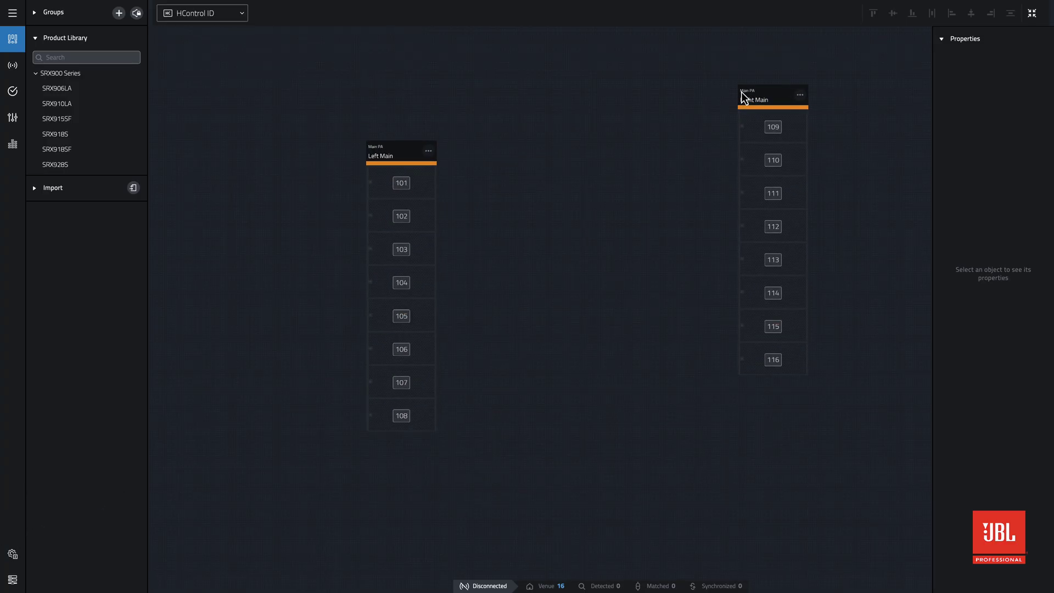
{"action": "scroll", "coordinate": [741, 93], "scroll_direction": "right", "scroll_amount": 5}
{"action": "scroll", "coordinate": [741, 94], "scroll_direction": "left", "scroll_amount": 6}
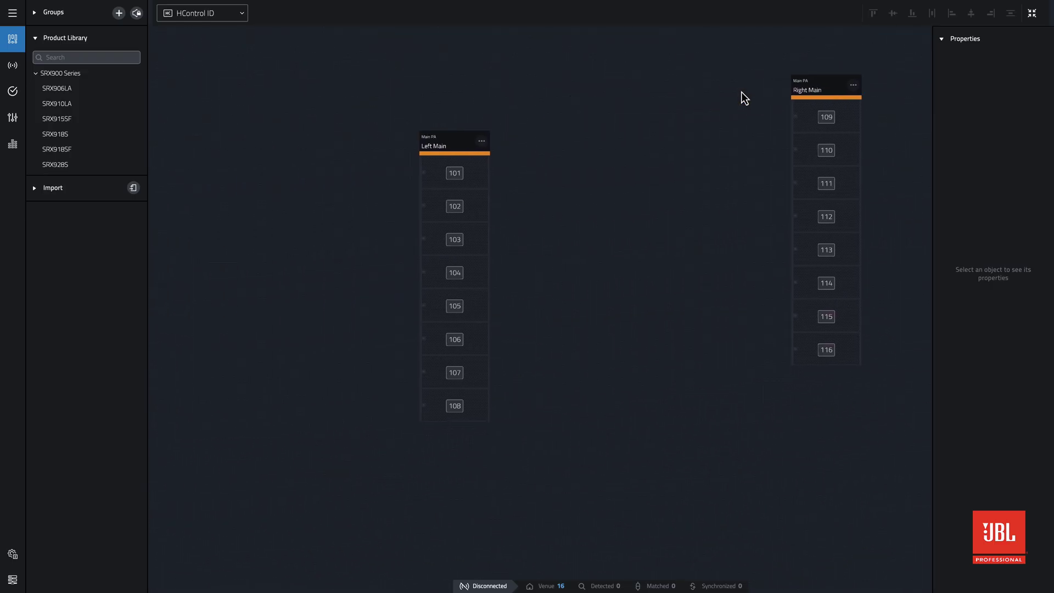
{"action": "scroll", "coordinate": [741, 91], "scroll_direction": "right", "scroll_amount": 2}
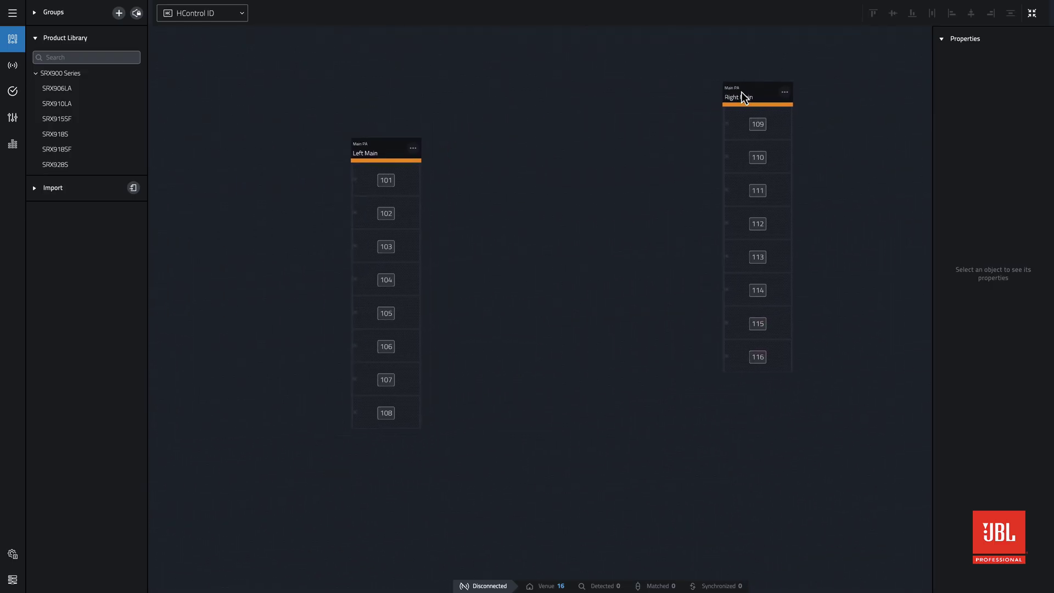
{"action": "key", "text": "Up"}
{"action": "key", "text": "Up"}
{"action": "key", "text": "Up"}
{"action": "key", "text": "Right"}
{"action": "key", "text": "Down"}
{"action": "key", "text": "Down"}
{"action": "key", "text": "Down"}
{"action": "key", "text": "Down"}
{"action": "key", "text": "Down"}
{"action": "key", "text": "Left"}
{"action": "key", "text": "Up"}
{"action": "key", "text": "Up"}
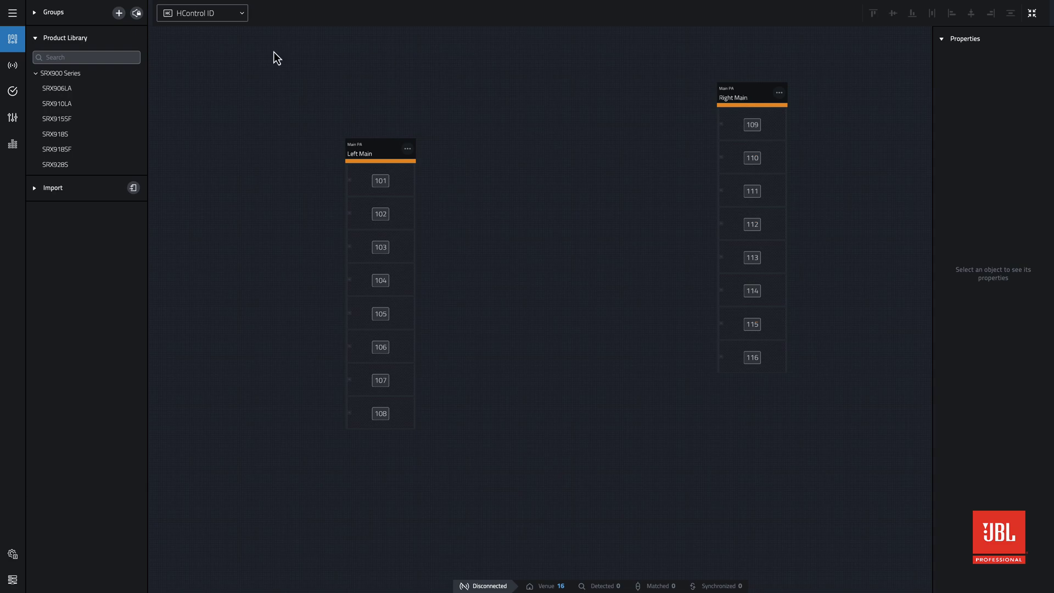
- Box-select Left Main and Right Main and align them to the same vertical middle
{"action": "left_click_drag", "start_coordinate": [272, 55], "coordinate": [743, 473]}
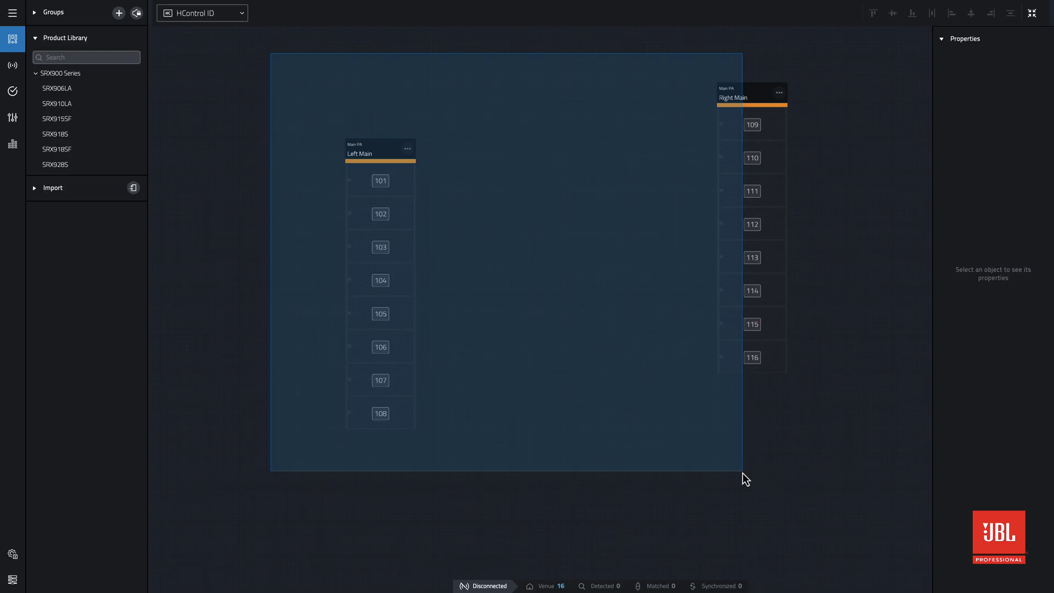
{"action": "left_click_drag", "start_coordinate": [742, 473], "coordinate": [742, 472]}
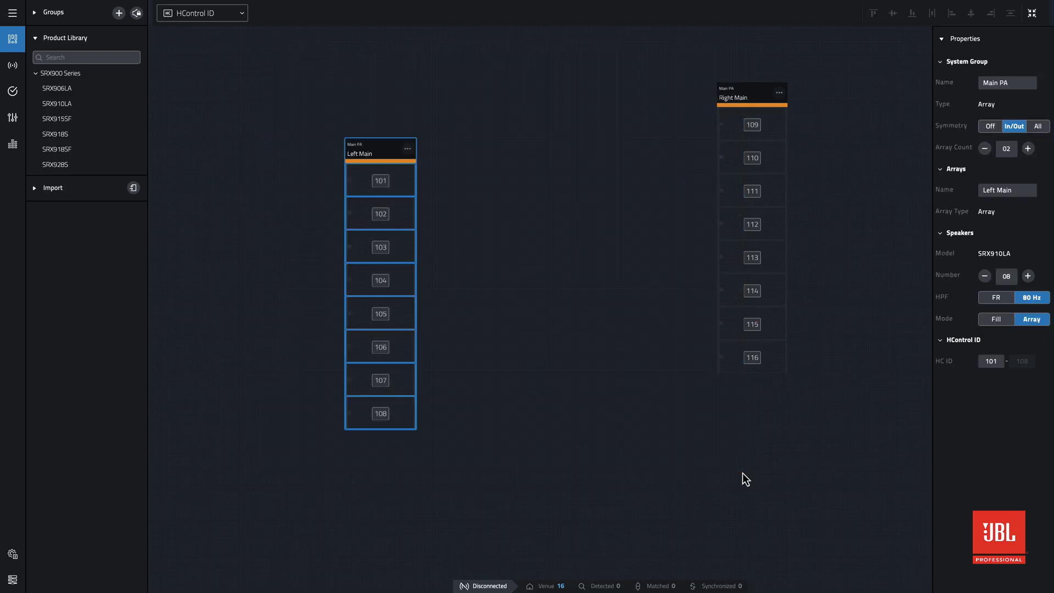
{"action": "left_click", "coordinate": [742, 472]}
{"action": "left_click_drag", "start_coordinate": [870, 526], "coordinate": [357, 74]}
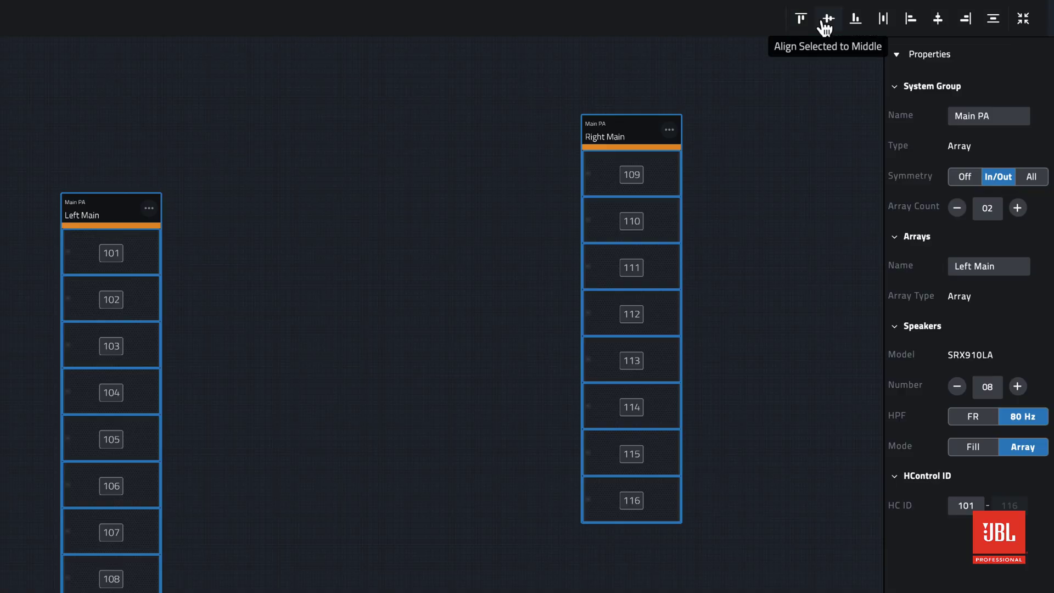
{"action": "left_click", "coordinate": [825, 26]}
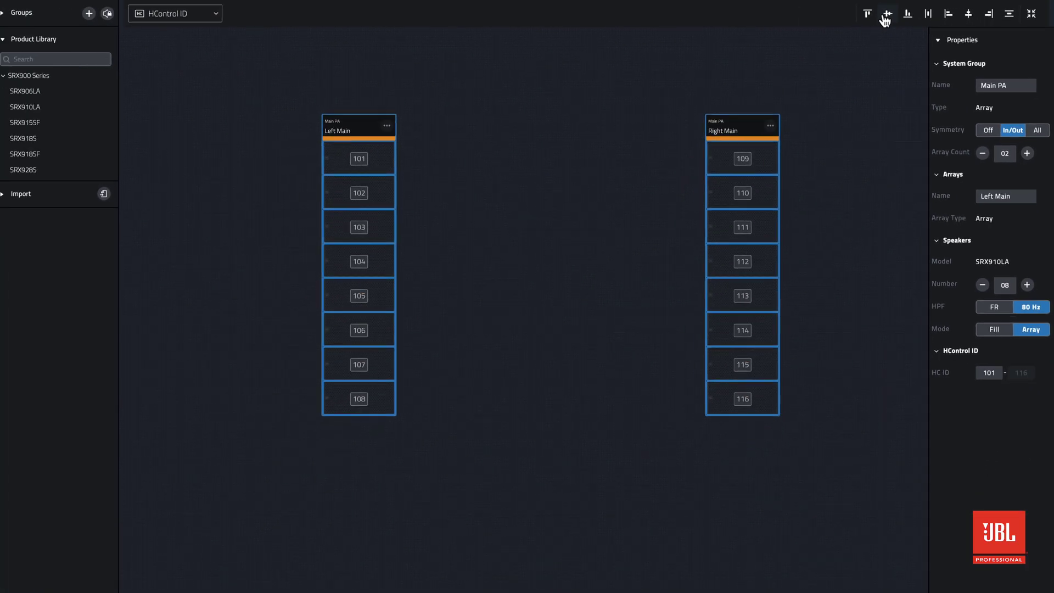
{"action": "left_click", "coordinate": [592, 117]}
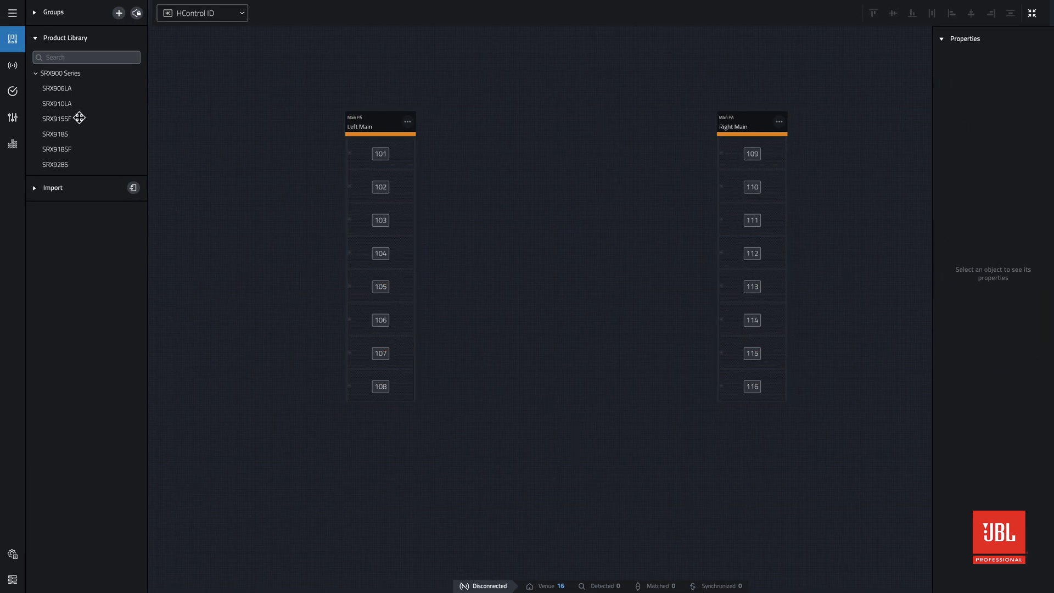
- Drop an SRX906LA on the canvas and set 04 arrays of 01 speaker each
{"action": "left_click_drag", "start_coordinate": [52, 89], "coordinate": [444, 367]}
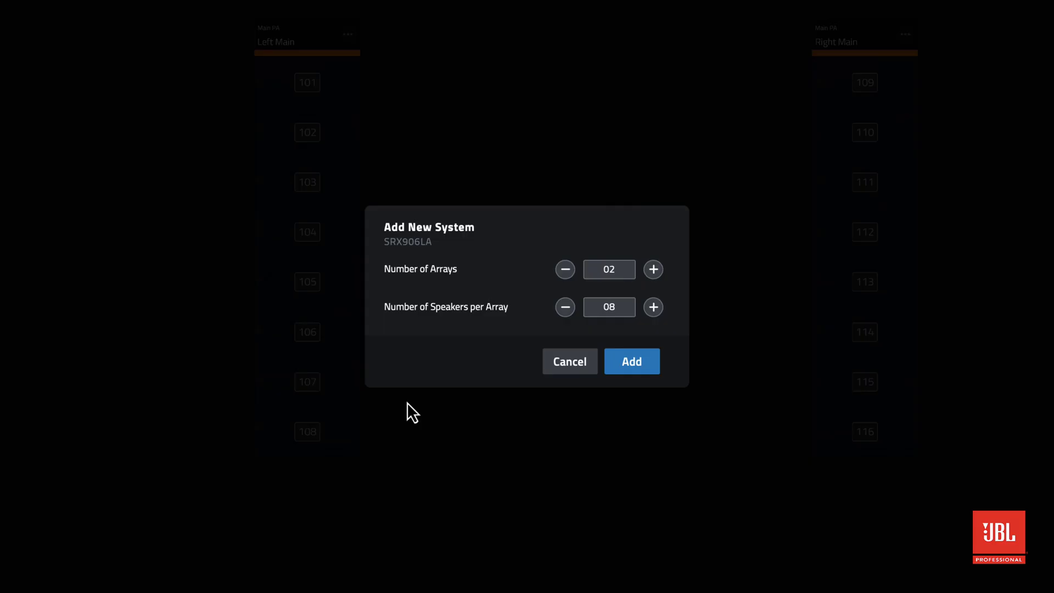
{"action": "left_click", "coordinate": [651, 273]}
{"action": "left_click", "coordinate": [610, 310]}
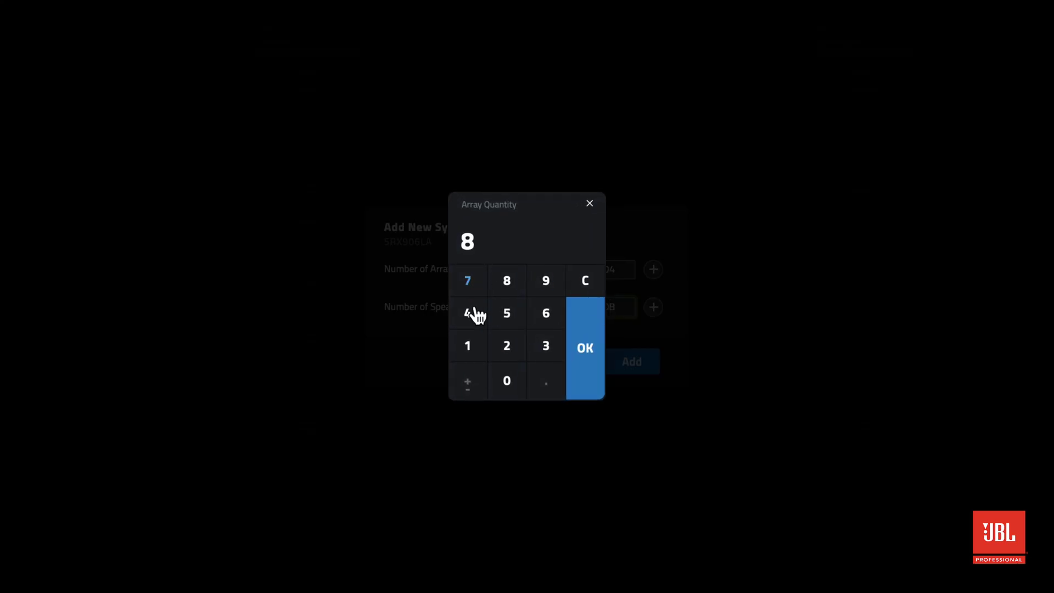
{"action": "left_click", "coordinate": [475, 347]}
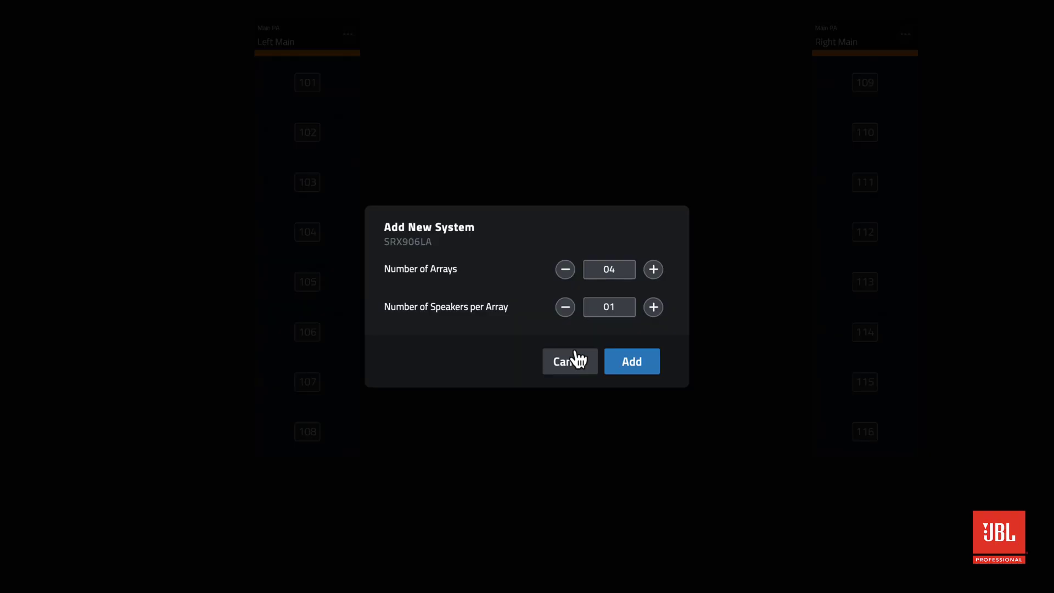
- Add the four single-speaker SRX906LA arrays (117–120) and select them
{"action": "left_click", "coordinate": [631, 371]}
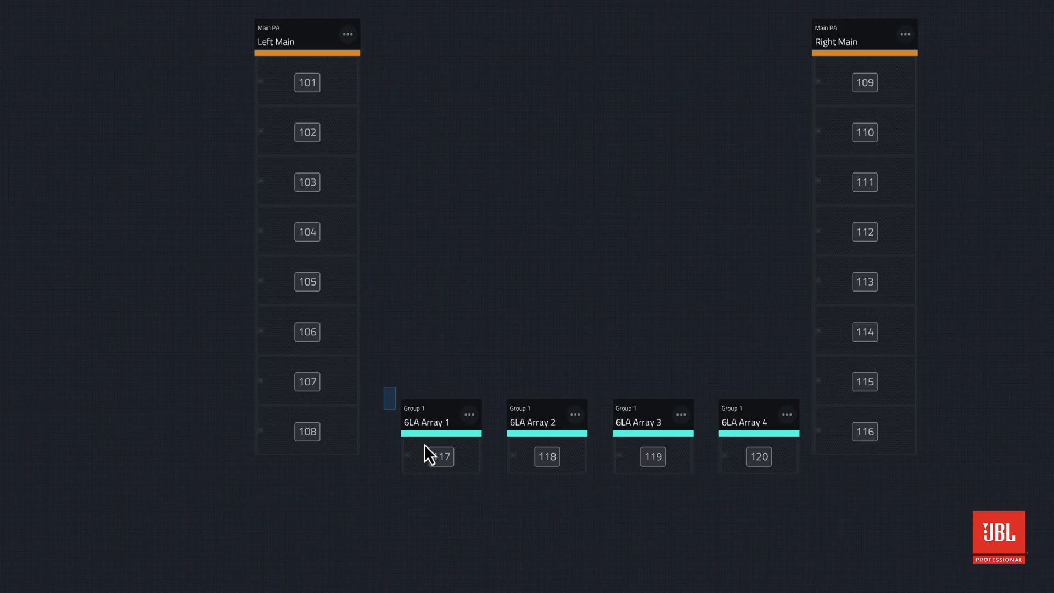
{"action": "left_click_drag", "start_coordinate": [424, 443], "coordinate": [805, 515]}
{"action": "key", "text": "space"}
- Rename their group to Front Fills and zoom out to the whole layout
{"action": "double_click", "coordinate": [134, 250]}
{"action": "type", "text": "Front Fills"}
{"action": "key", "text": "Return"}
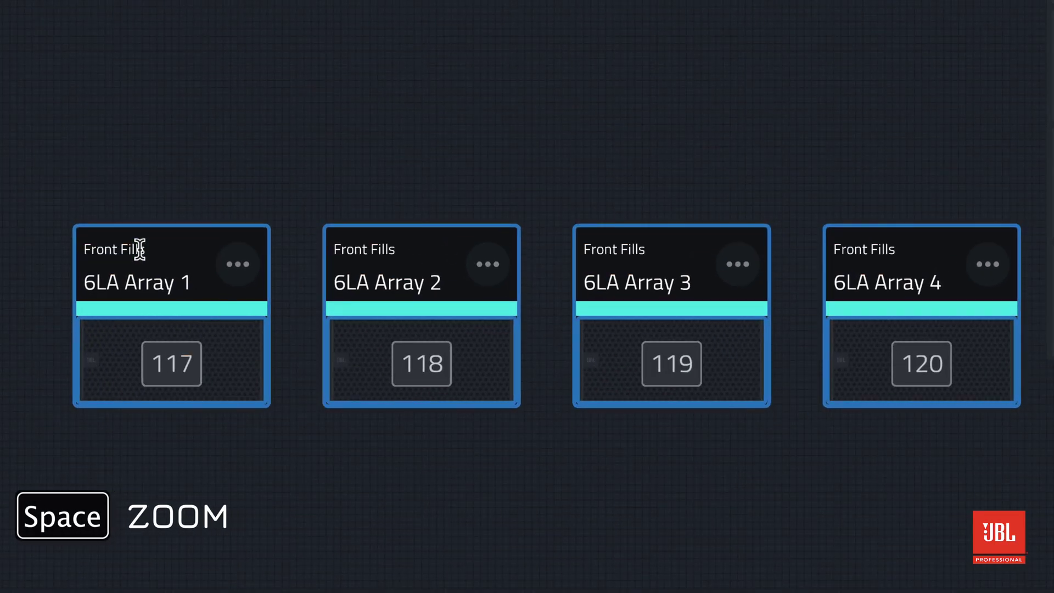
{"action": "left_click", "coordinate": [229, 465]}
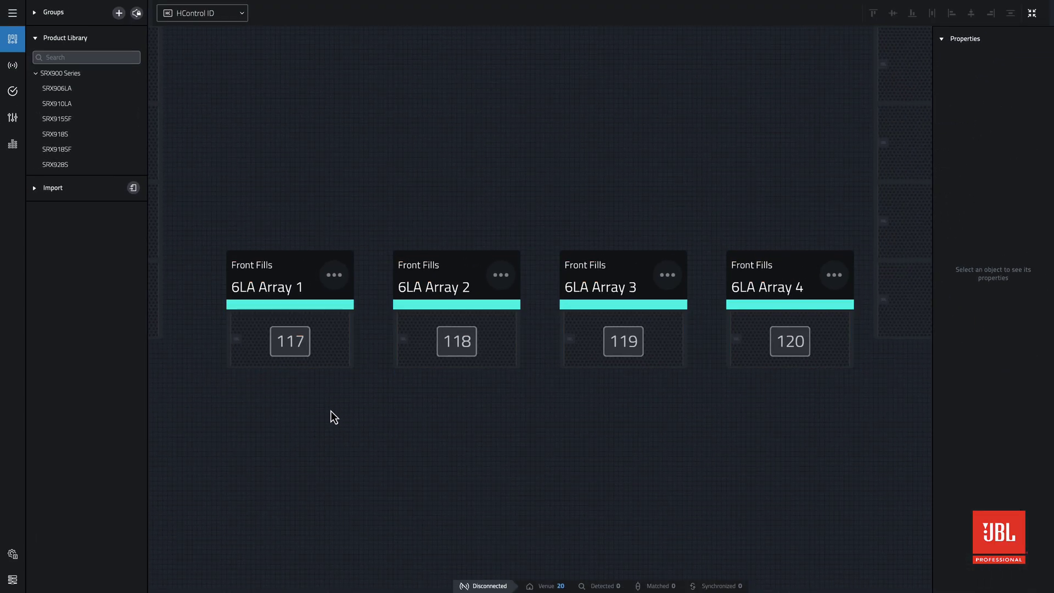
{"action": "key", "text": "space"}
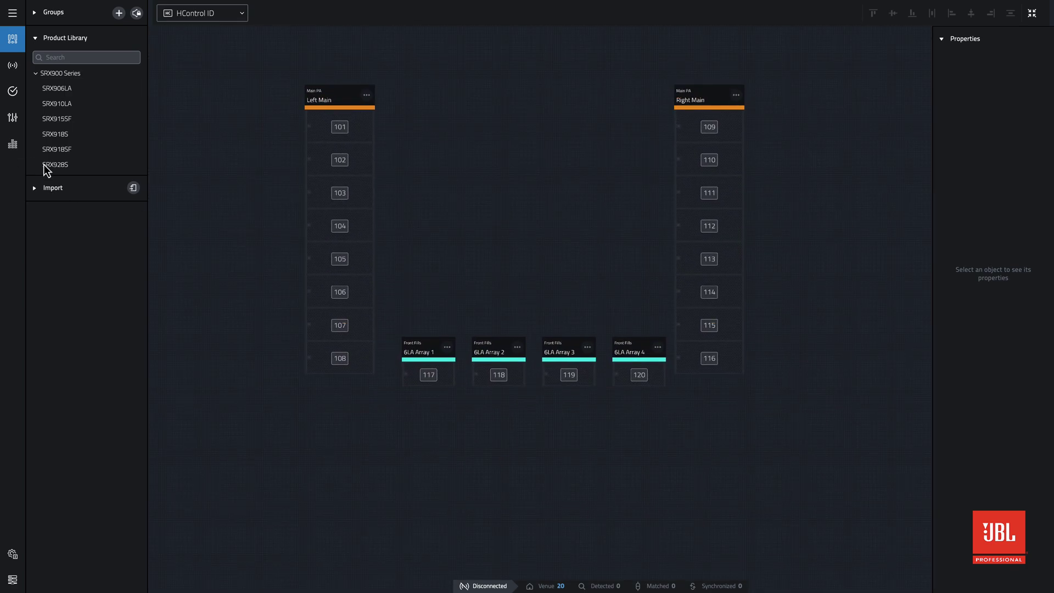
- Add SRX928S subs in a Row layout with 03 linked arrays
{"action": "left_click_drag", "start_coordinate": [45, 165], "coordinate": [271, 520]}
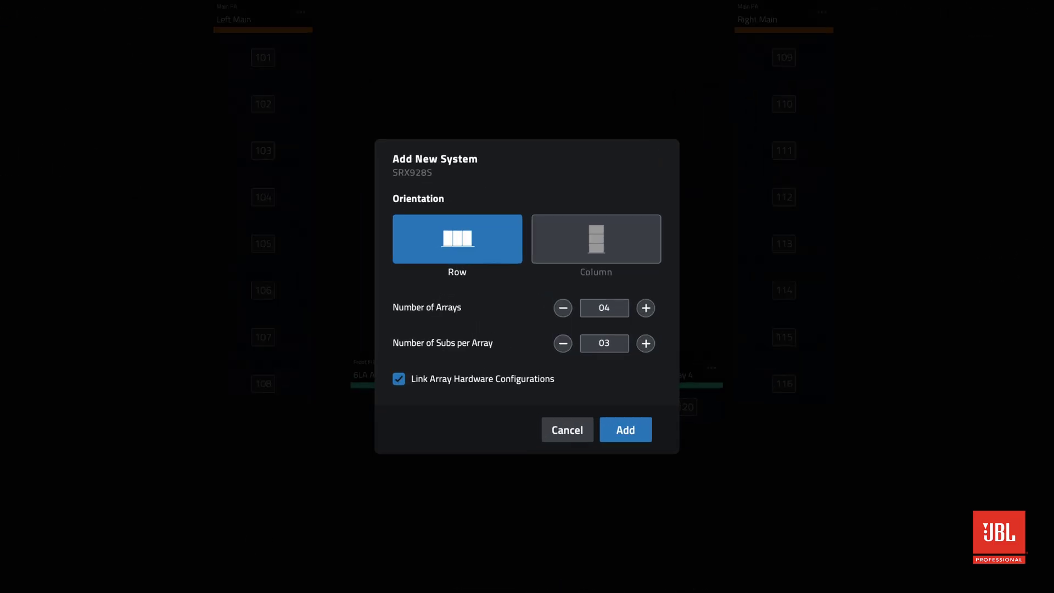
{"action": "left_click", "coordinate": [553, 258]}
{"action": "left_click", "coordinate": [505, 249]}
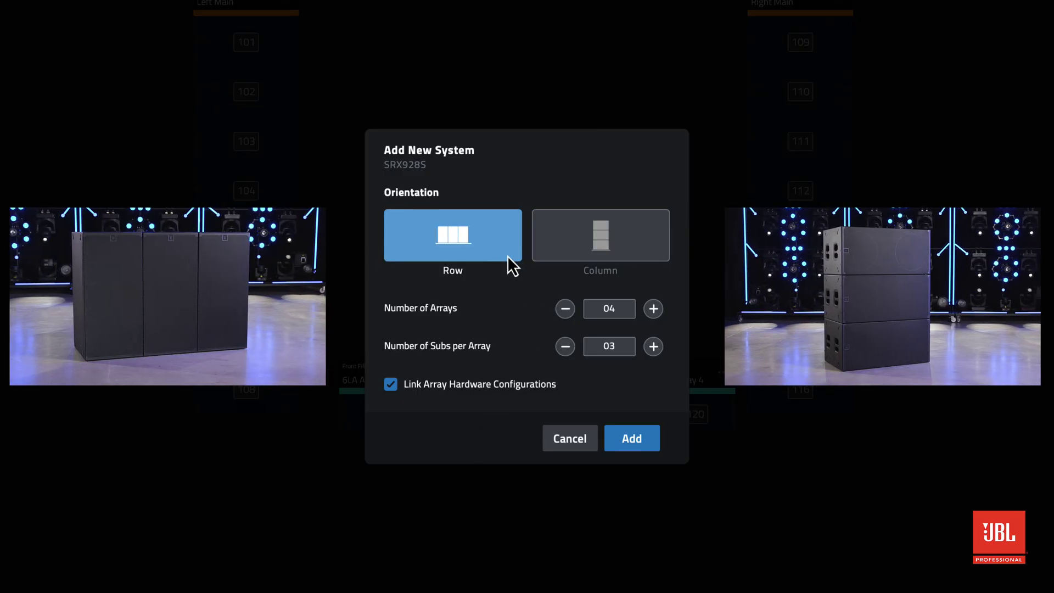
{"action": "left_click", "coordinate": [565, 311]}
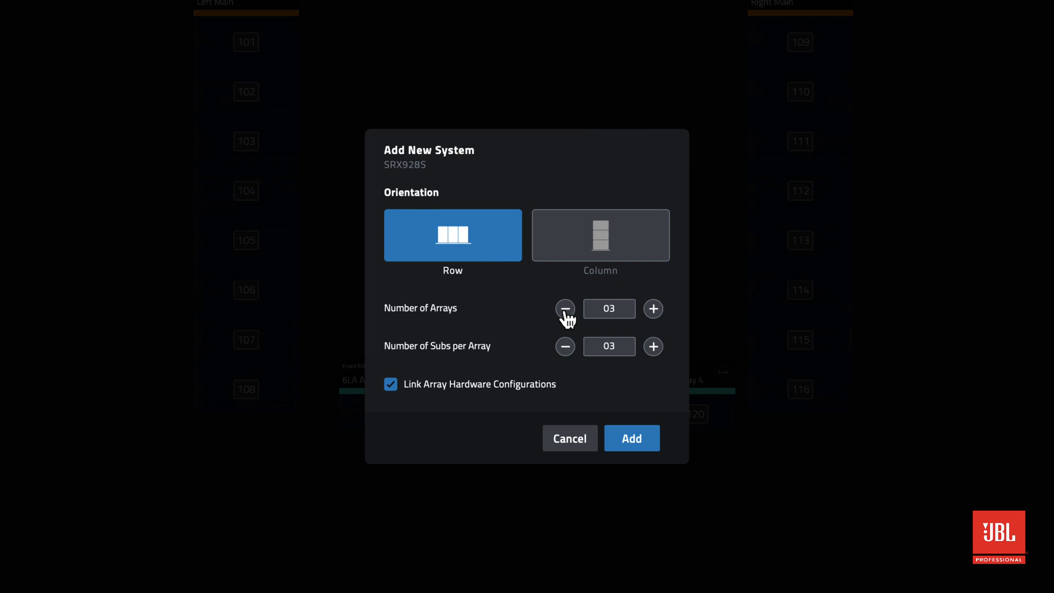
{"action": "left_click", "coordinate": [393, 390]}
{"action": "left_click", "coordinate": [393, 390]}
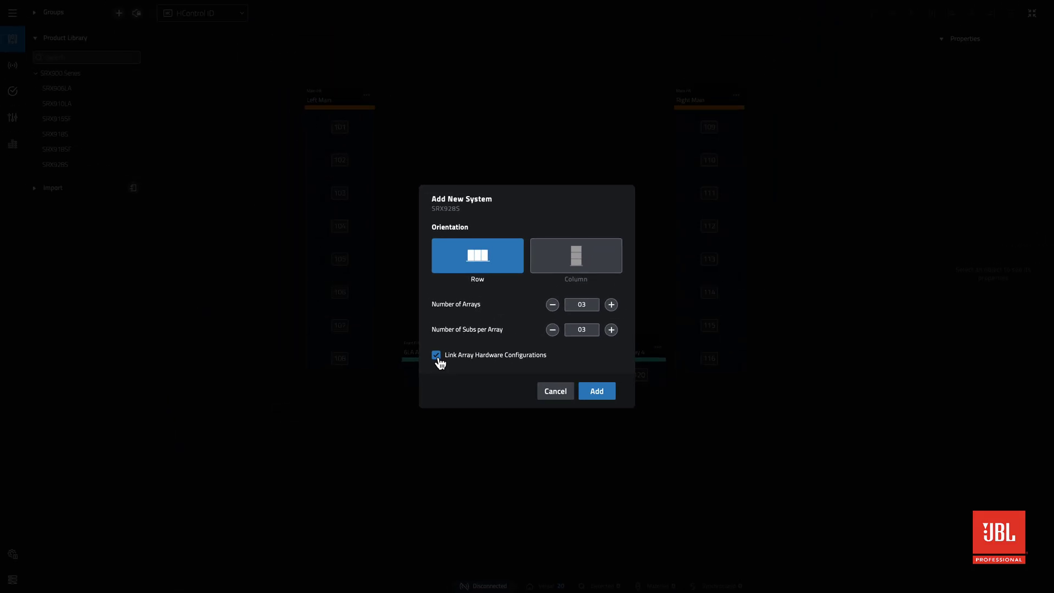
{"action": "left_click", "coordinate": [582, 393]}
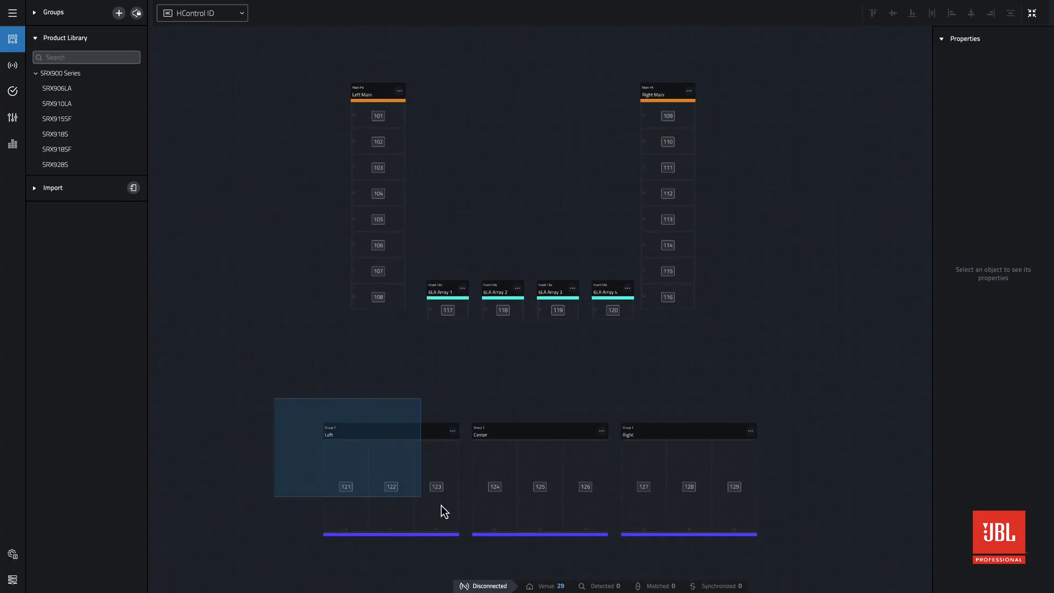
- Move the subwoofer system up toward the front fills and zoom in on it
{"action": "left_click_drag", "start_coordinate": [642, 426], "coordinate": [646, 384]}
{"action": "left_click", "coordinate": [686, 362]}
{"action": "left_click_drag", "start_coordinate": [267, 396], "coordinate": [462, 540]}
{"action": "double_click", "coordinate": [435, 522]}
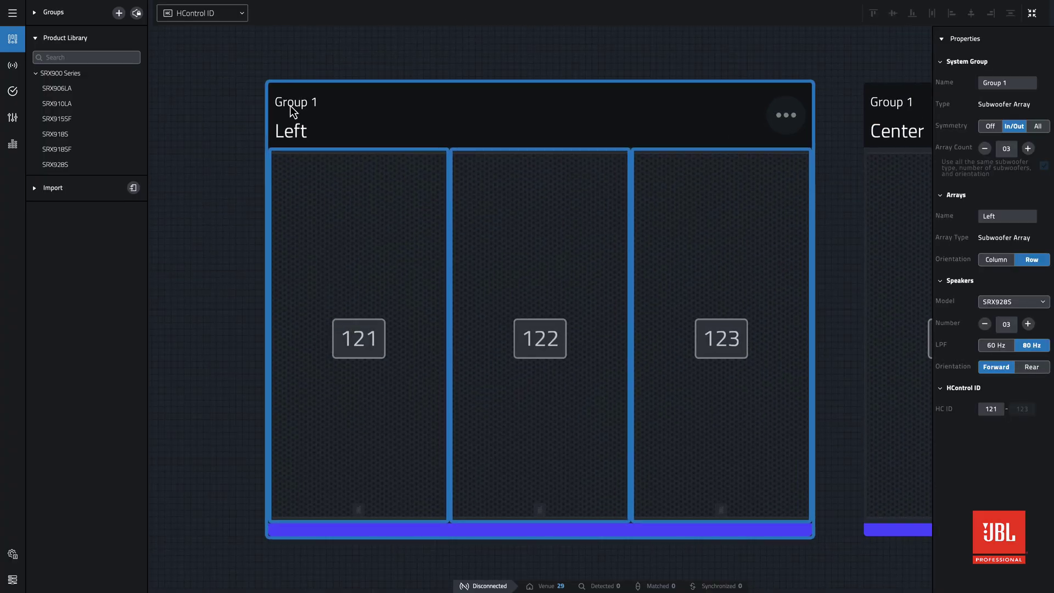
- Rename the subwoofer group to Subs, zoom out, and cancel a separate SRX918SF system
{"action": "double_click", "coordinate": [292, 104]}
{"action": "key", "text": "BackSpace"}
{"action": "type", "text": "Subs"}
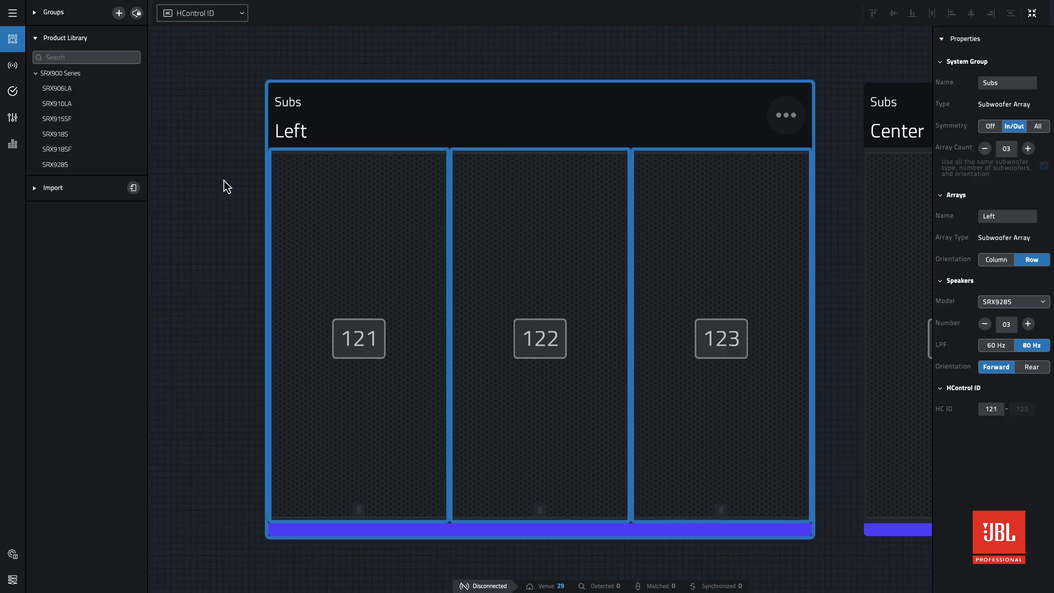
{"action": "left_click", "coordinate": [223, 180]}
{"action": "double_click", "coordinate": [222, 180]}
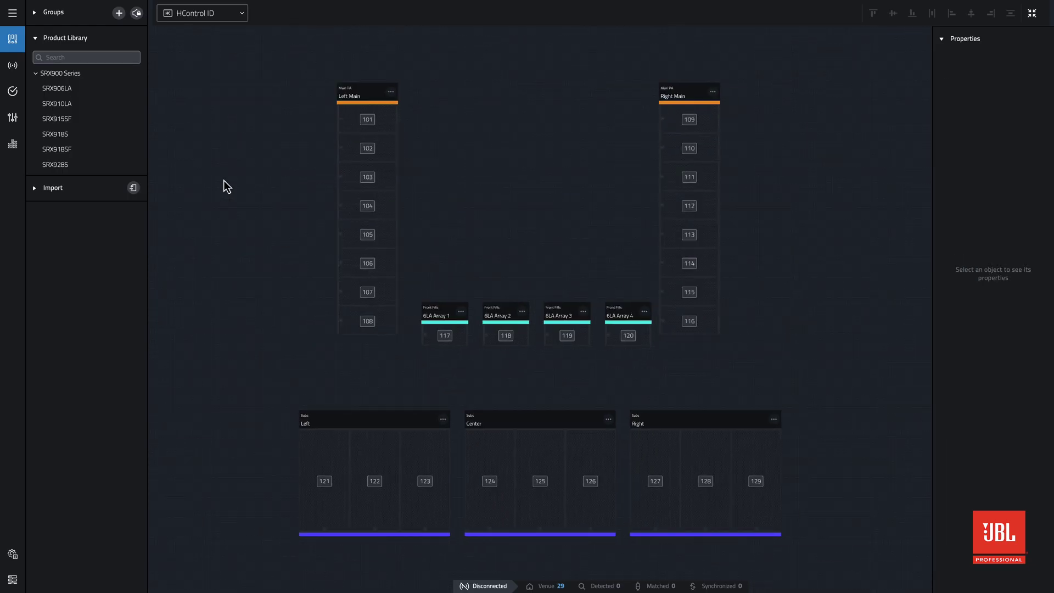
{"action": "left_click_drag", "start_coordinate": [63, 149], "coordinate": [232, 201]}
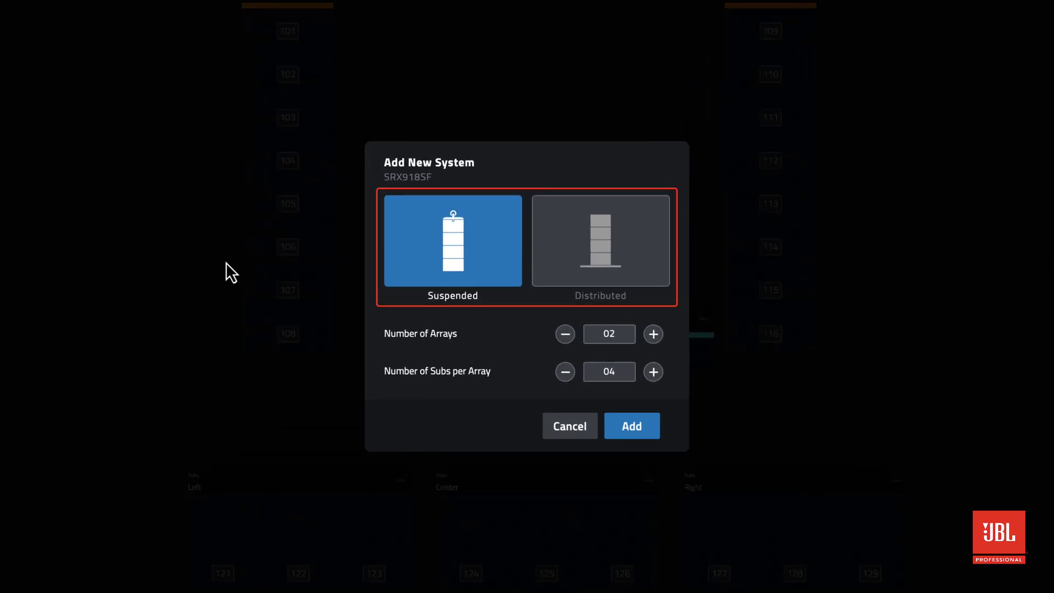
{"action": "left_click", "coordinate": [554, 427]}
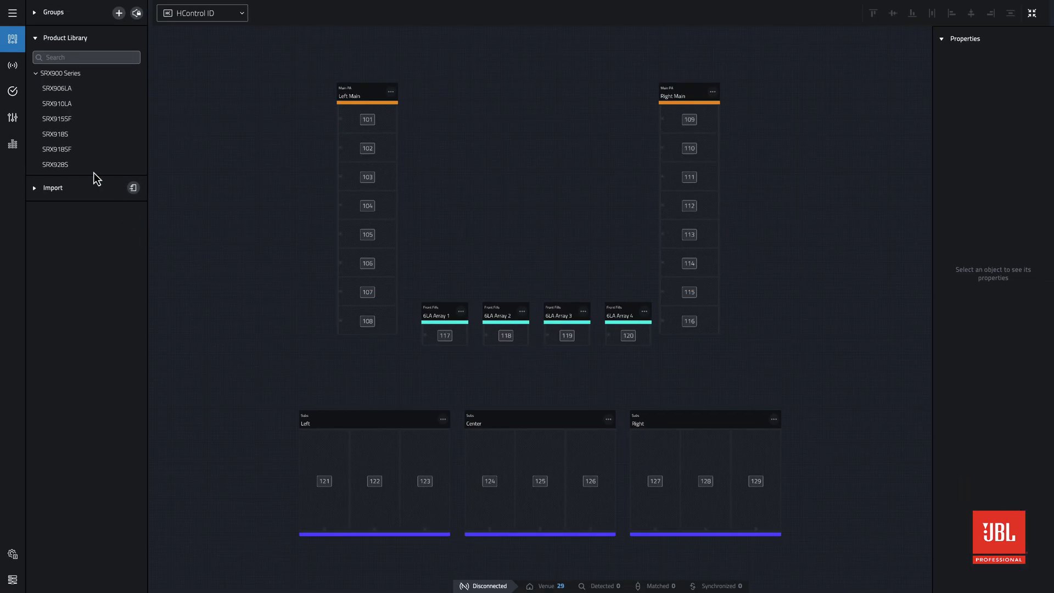
- Attach an SRX918SF sub atop the Main PA arrays, then select front fill speaker 117
{"action": "left_click_drag", "start_coordinate": [71, 149], "coordinate": [345, 109]}
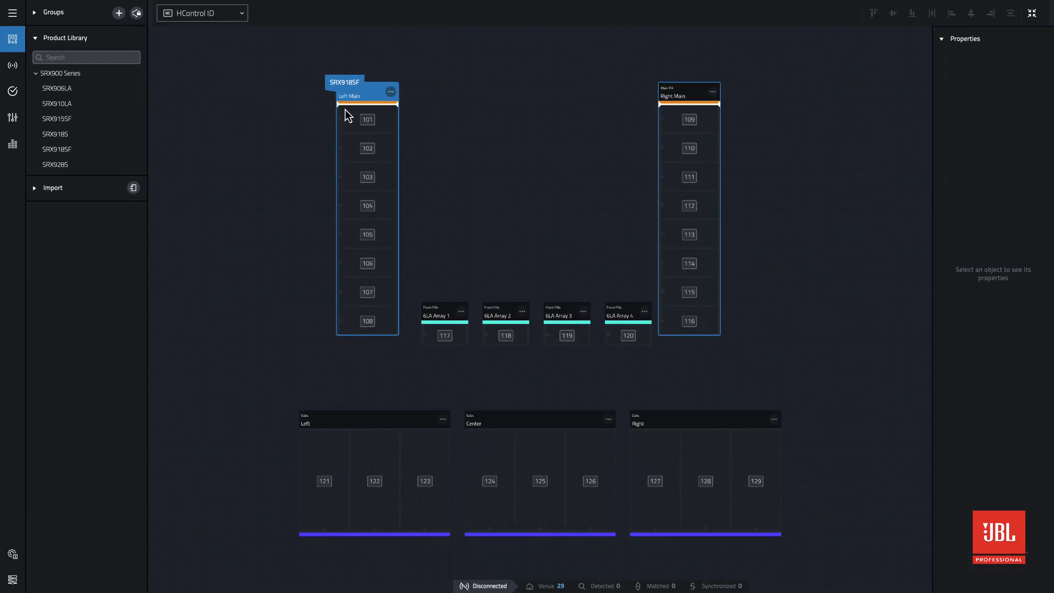
{"action": "left_click_drag", "start_coordinate": [344, 110], "coordinate": [344, 109]}
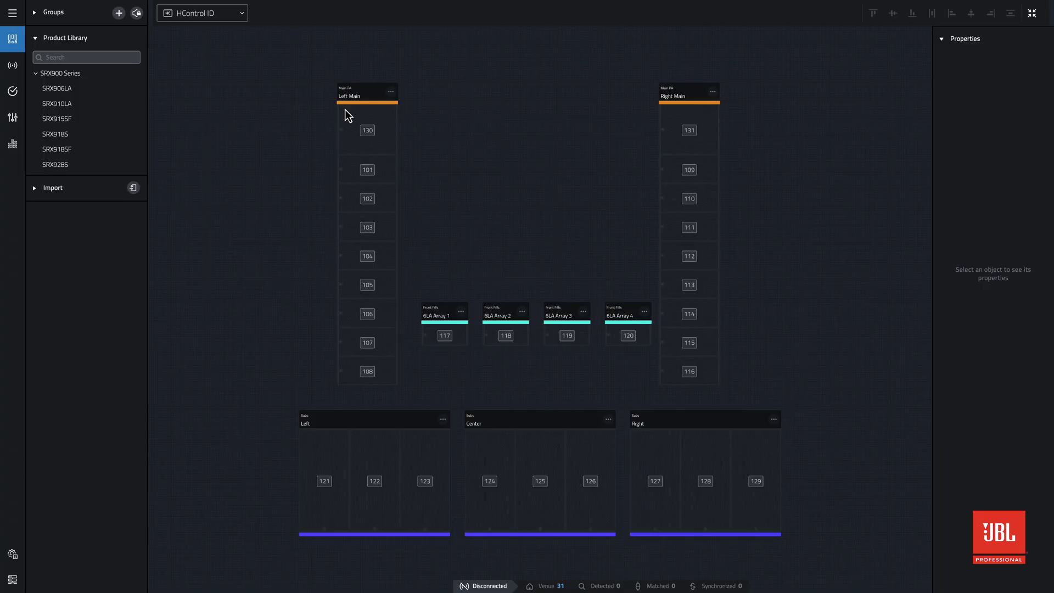
{"action": "left_click", "coordinate": [430, 340]}
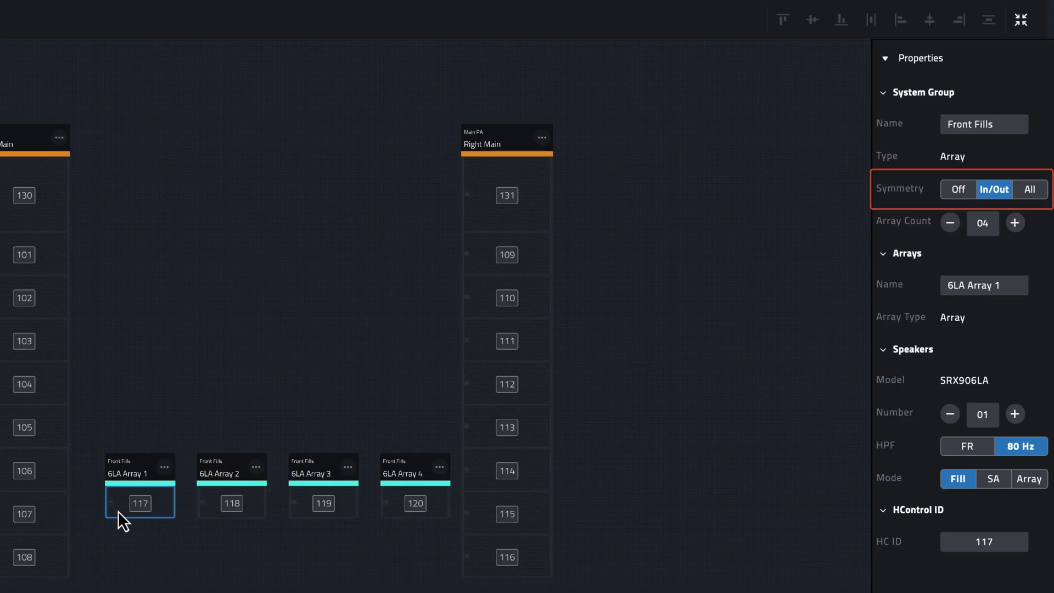
- Choose All in the Symmetry control for the Front Fills group
{"action": "left_click_drag", "start_coordinate": [118, 511], "coordinate": [277, 478]}
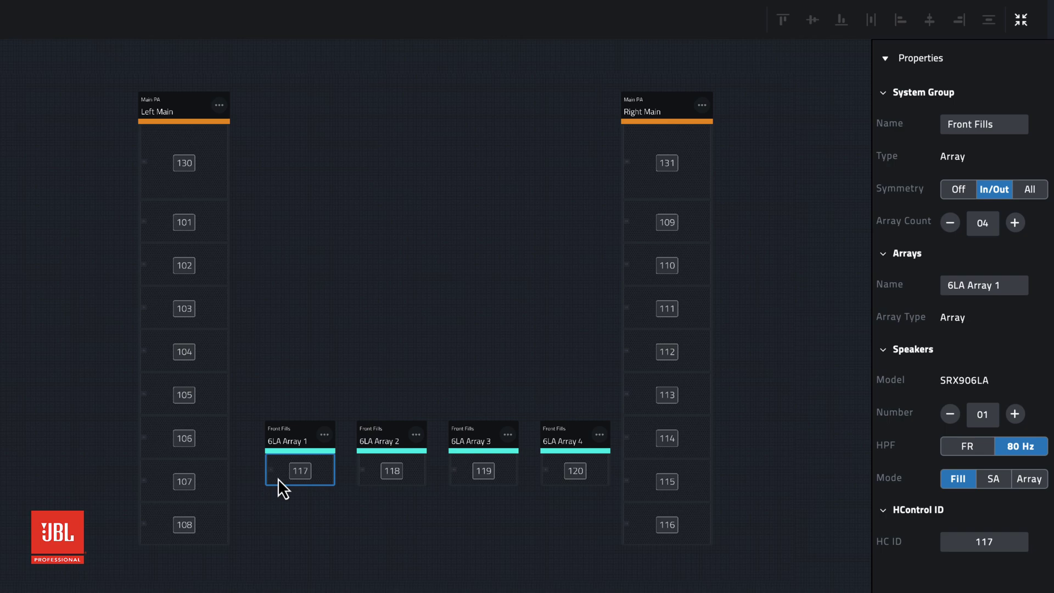
{"action": "left_click_drag", "start_coordinate": [278, 478], "coordinate": [118, 511]}
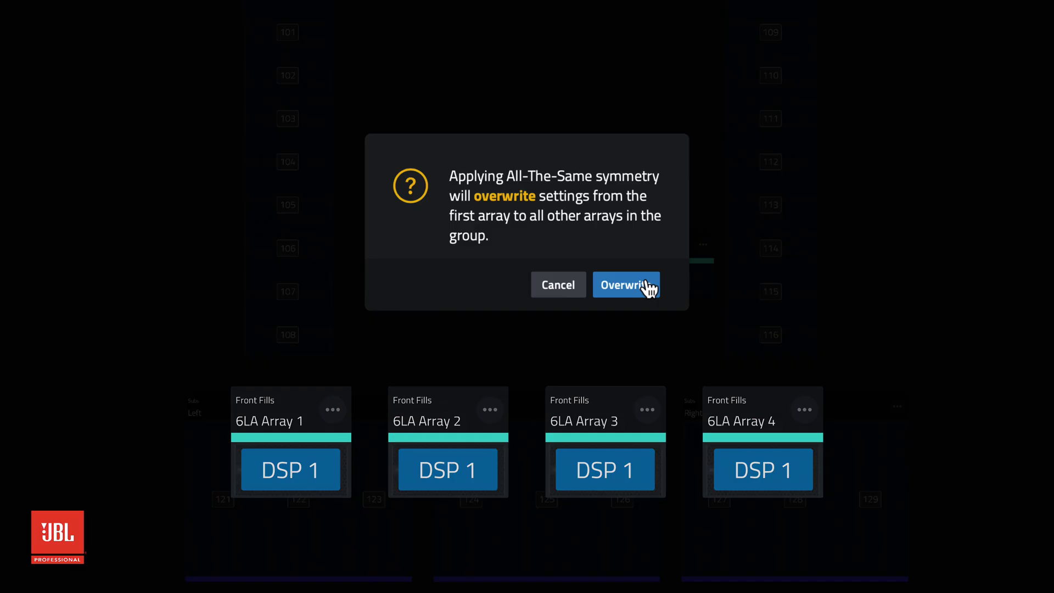
- Overwrite all front fills with 6LA Array 1's settings, verify speaker mirroring, then select Left Main
{"action": "left_click", "coordinate": [647, 285]}
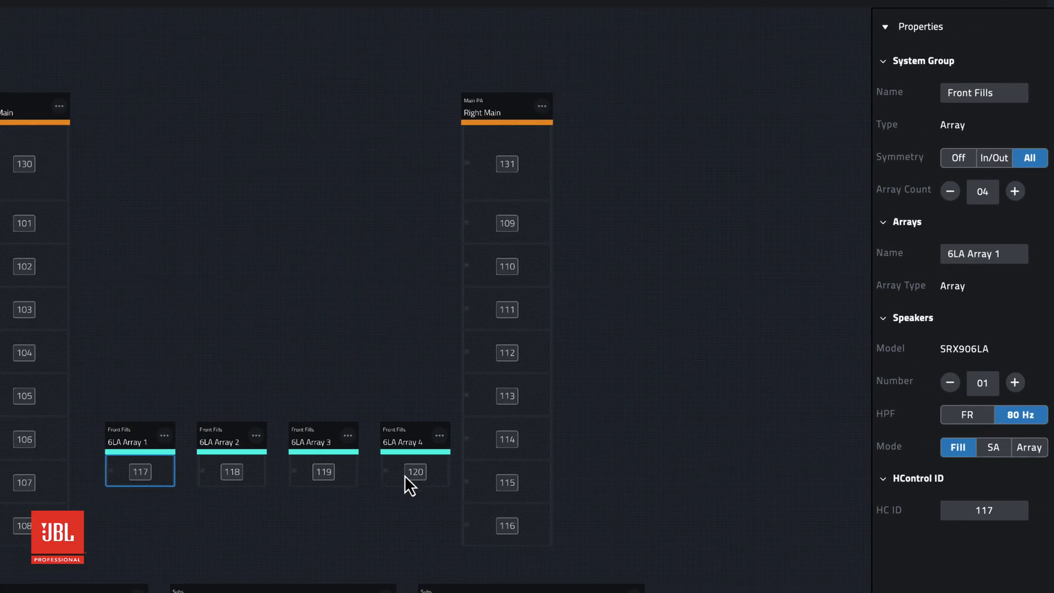
{"action": "left_click", "coordinate": [1013, 384]}
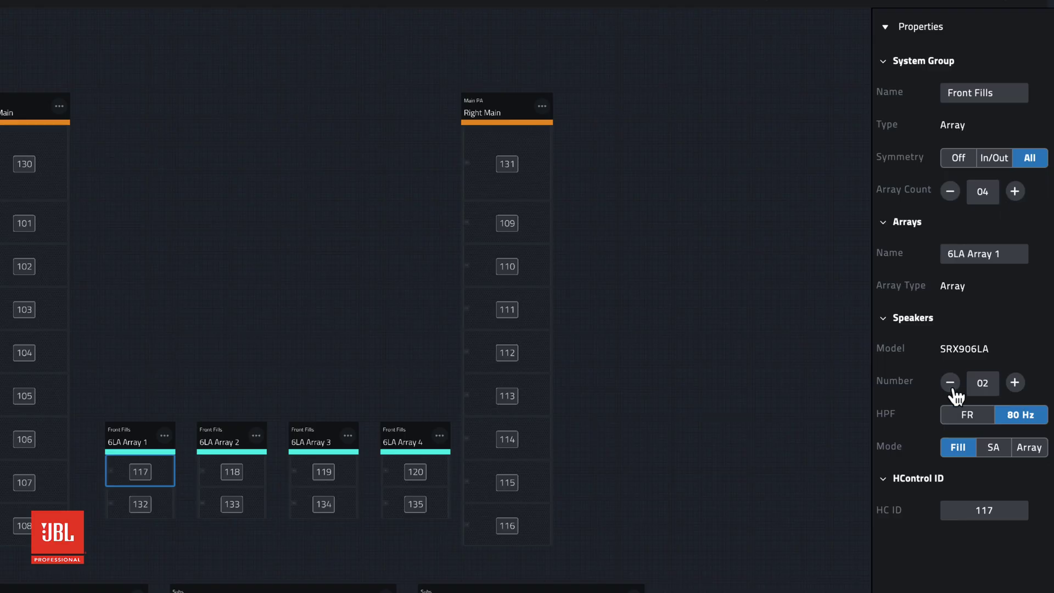
{"action": "left_click", "coordinate": [951, 387]}
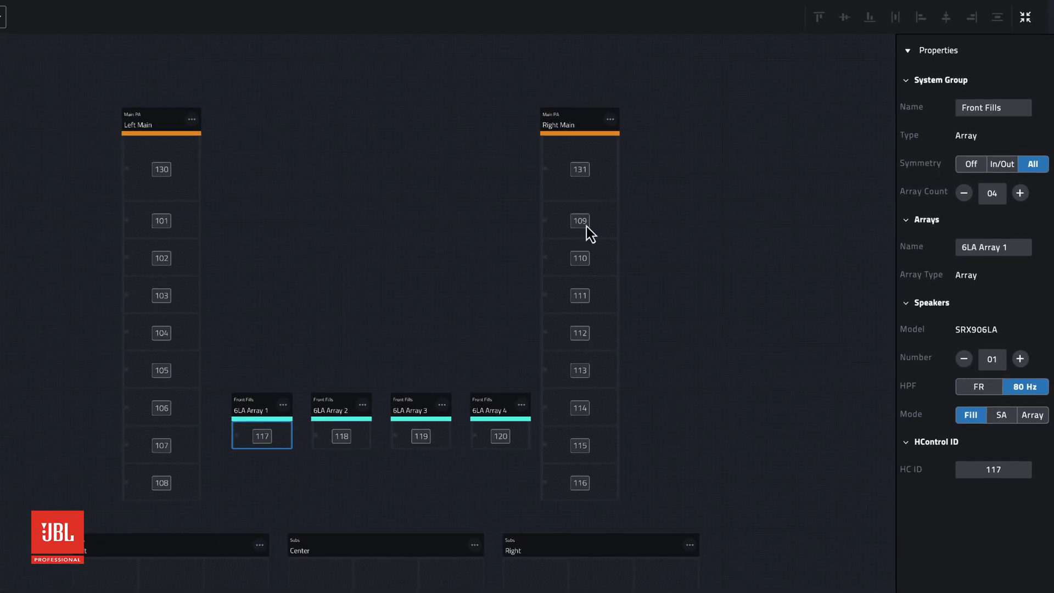
{"action": "left_click", "coordinate": [167, 130]}
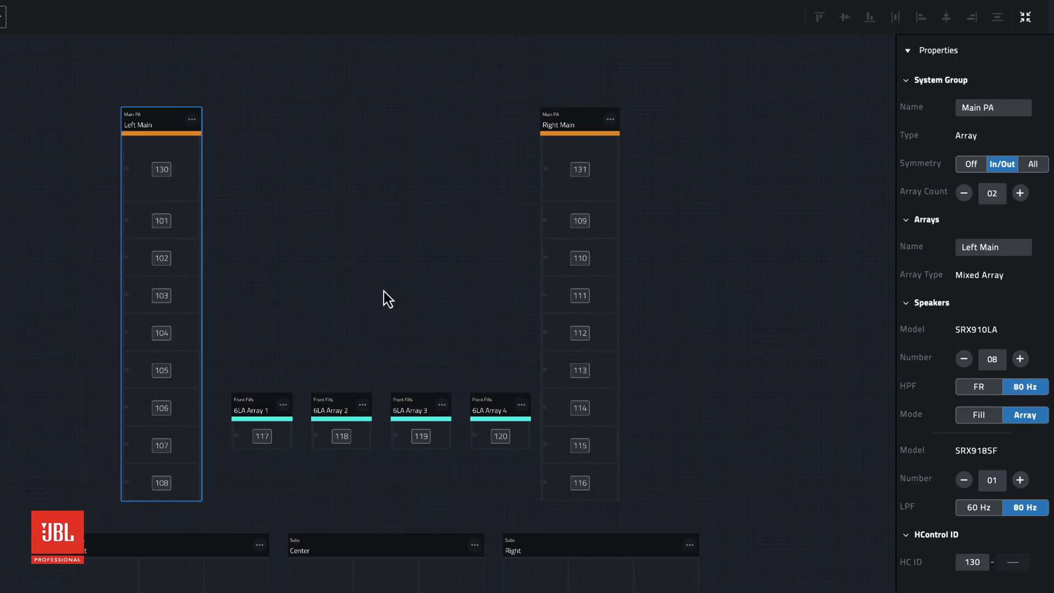
- Delete the SRX918SF subs, leaving Left Main 101–108 and Right Main 109–116, then save
{"action": "left_click", "coordinate": [177, 196]}
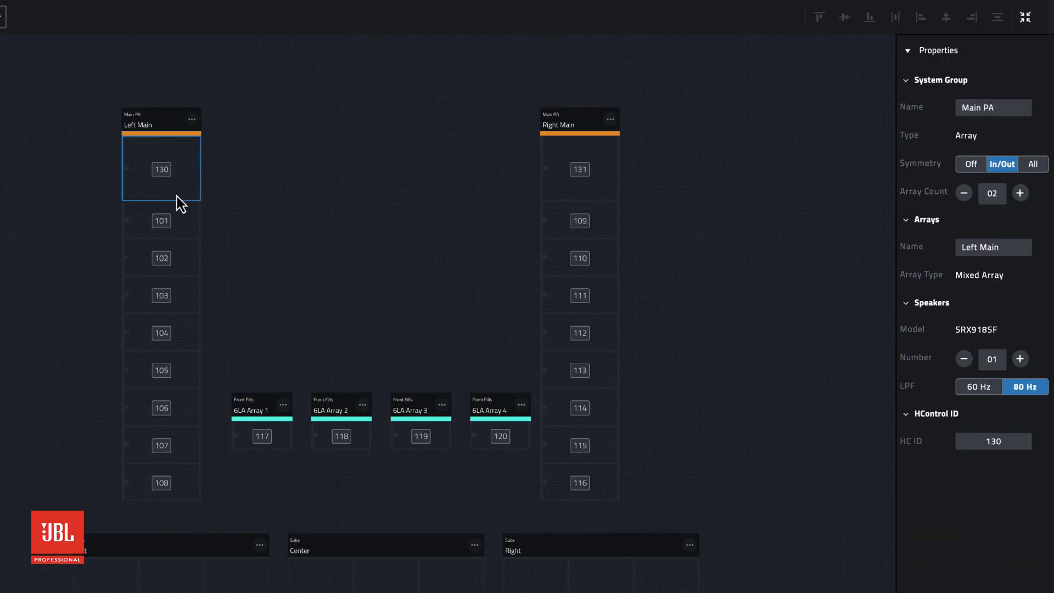
{"action": "key", "text": "Delete"}
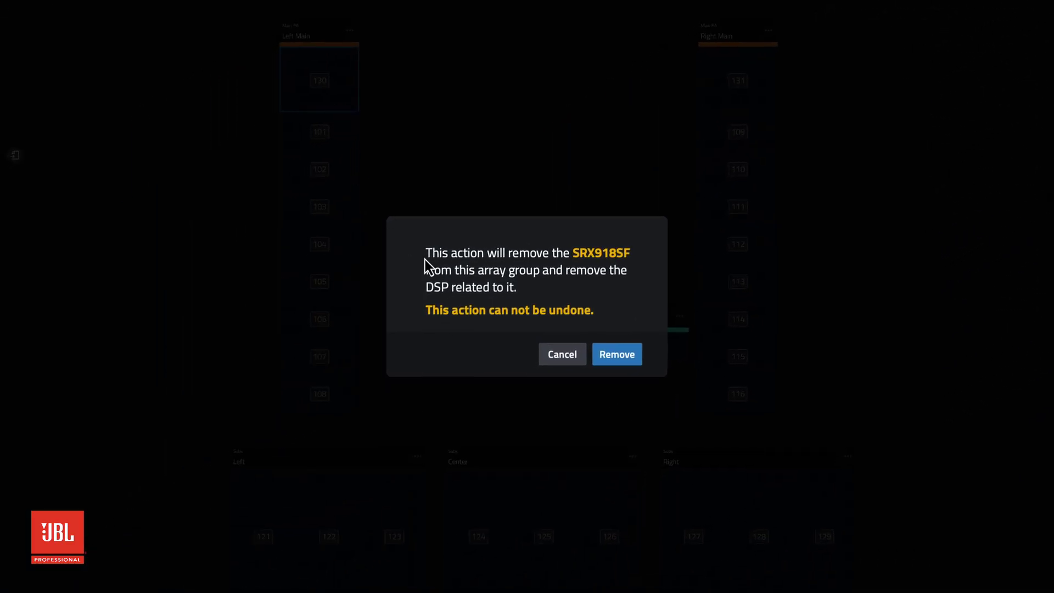
{"action": "left_click", "coordinate": [607, 367]}
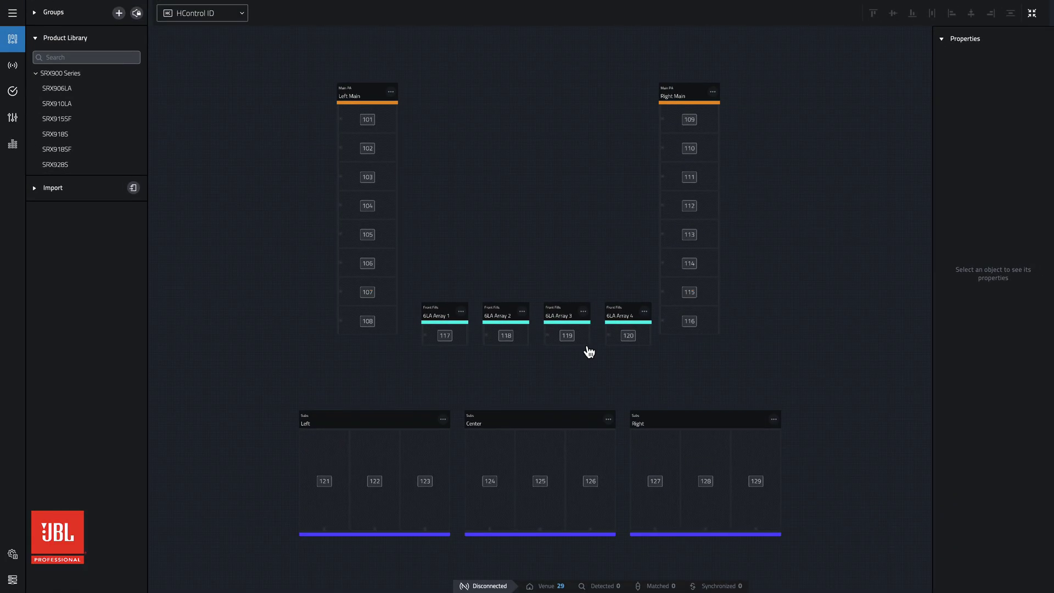
{"action": "left_click", "coordinate": [12, 12]}
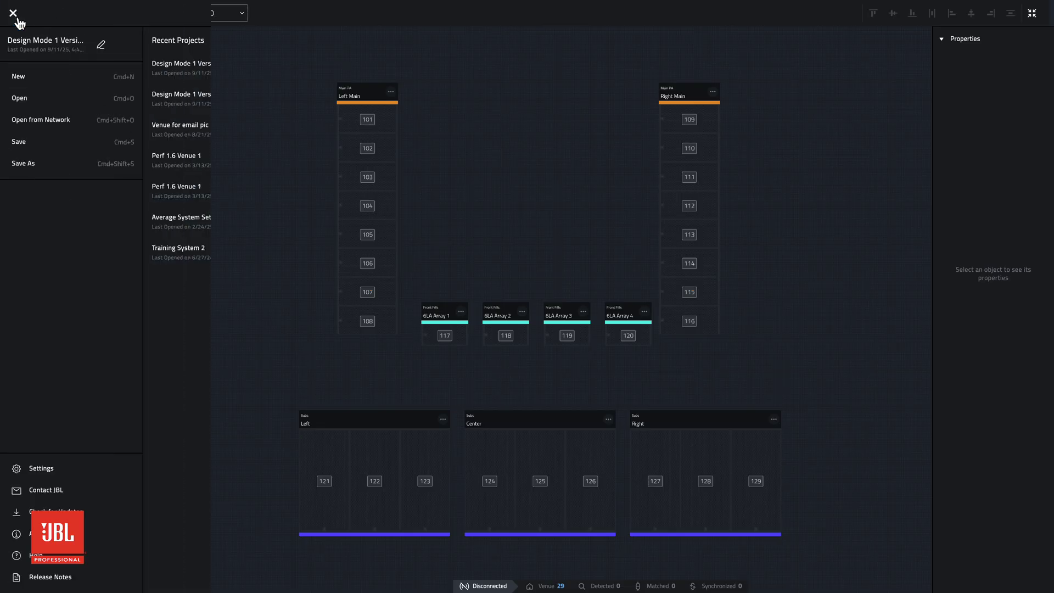
{"action": "left_click", "coordinate": [43, 141]}
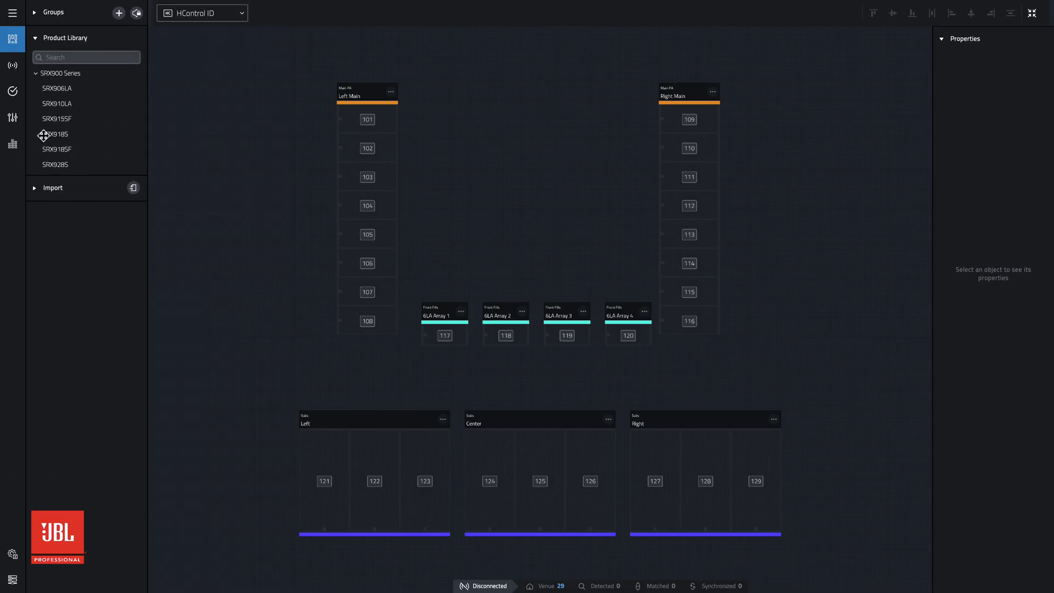